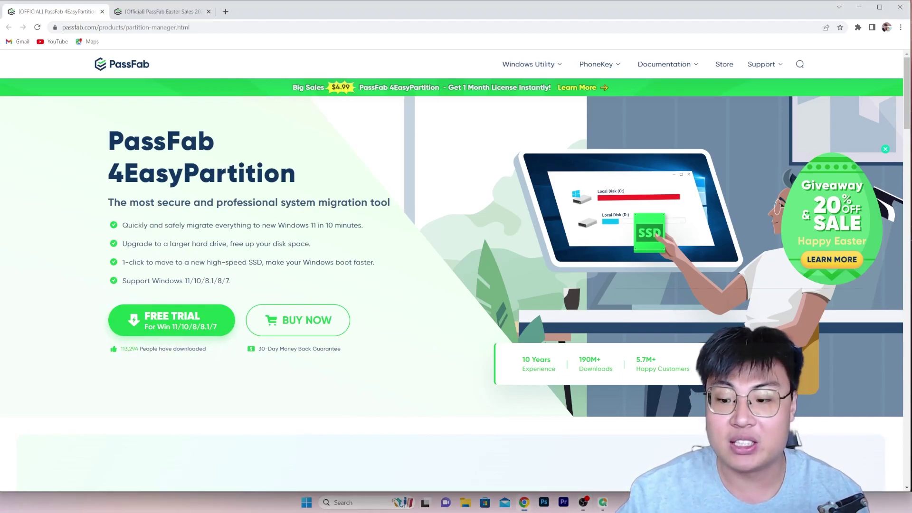
- Scroll through the whole 4EasyPartition product page, then switch to the PassFab Easter Sales tab
{"action": "scroll", "coordinate": [452, 270], "scroll_direction": "down", "scroll_amount": 1}
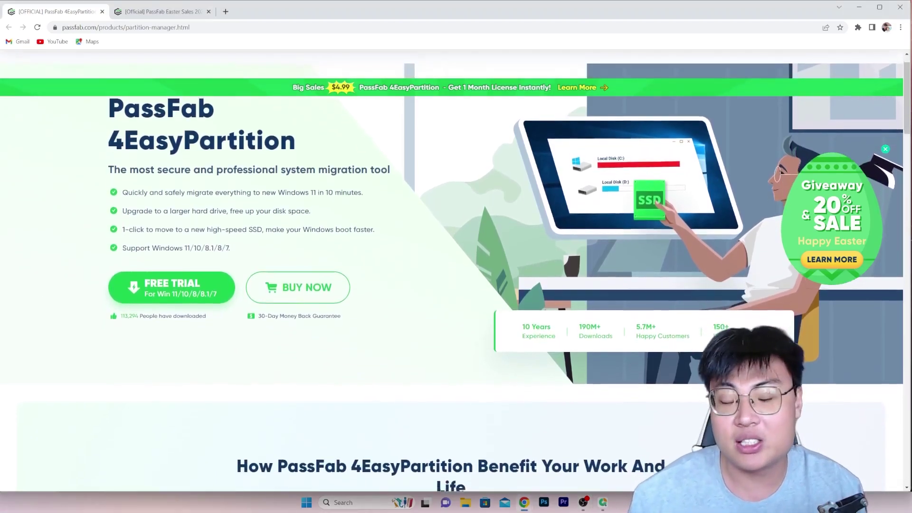
{"action": "scroll", "coordinate": [452, 271], "scroll_direction": "down", "scroll_amount": 2}
{"action": "scroll", "coordinate": [452, 271], "scroll_direction": "down", "scroll_amount": 2}
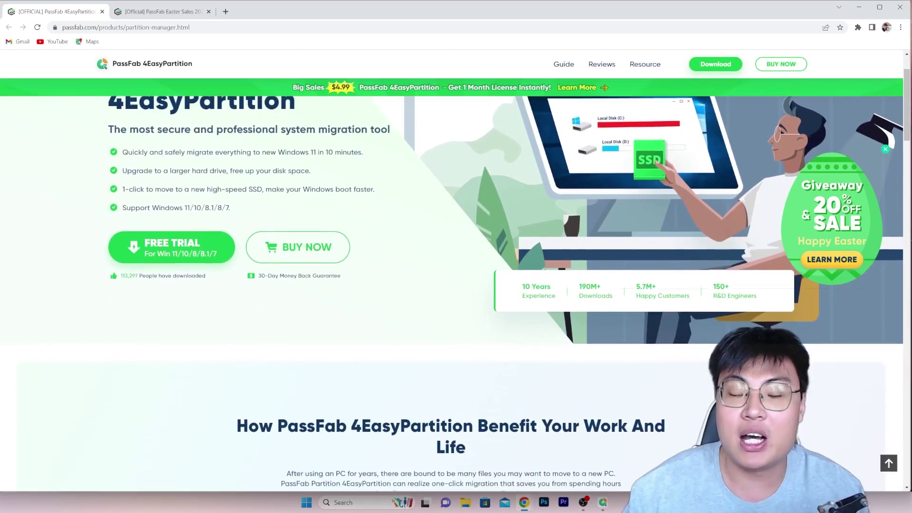
{"action": "scroll", "coordinate": [453, 269], "scroll_direction": "down", "scroll_amount": 2}
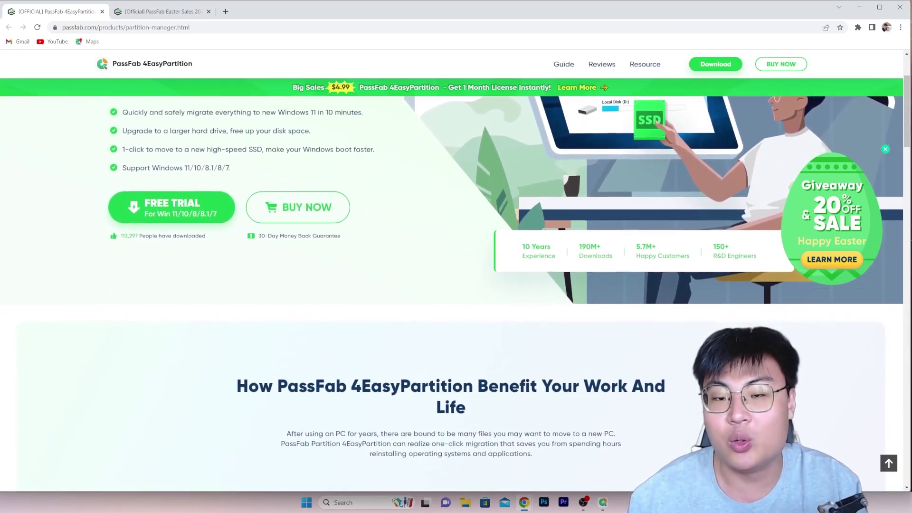
{"action": "scroll", "coordinate": [452, 270], "scroll_direction": "down", "scroll_amount": 2}
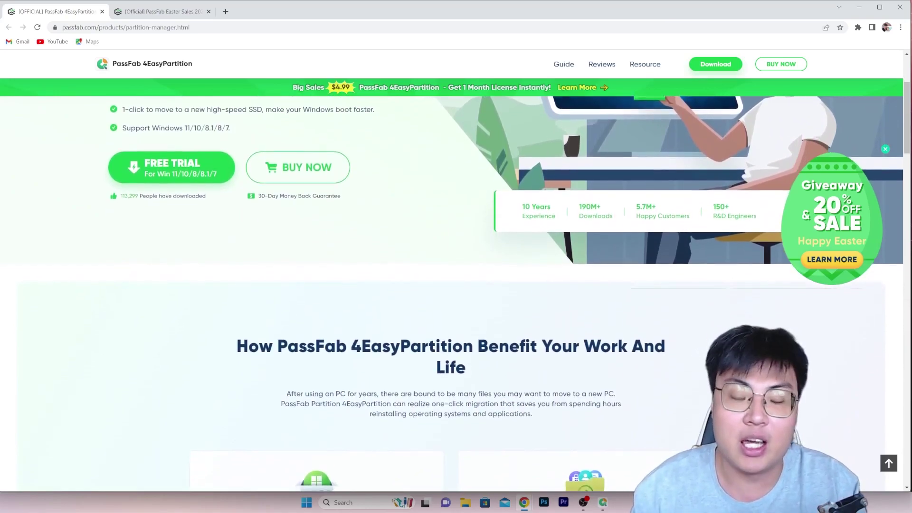
{"action": "scroll", "coordinate": [452, 270], "scroll_direction": "down", "scroll_amount": 2}
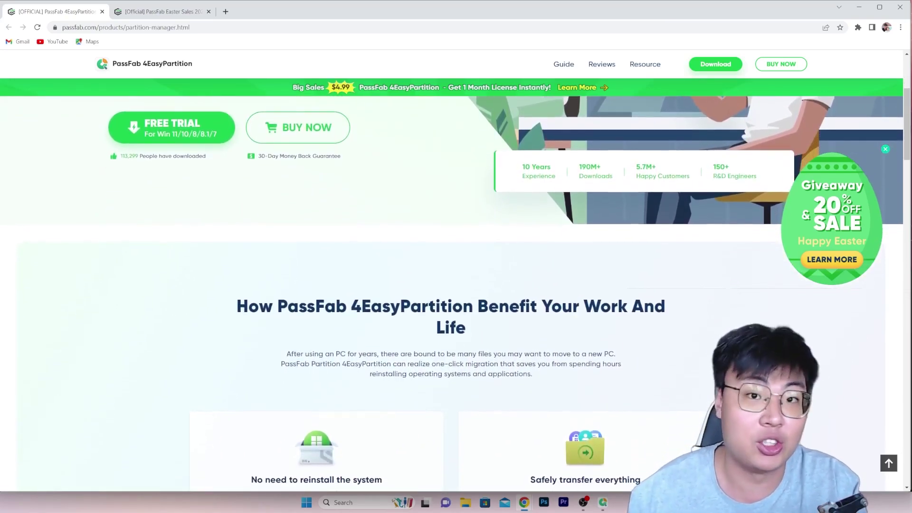
{"action": "scroll", "coordinate": [451, 270], "scroll_direction": "down", "scroll_amount": 2}
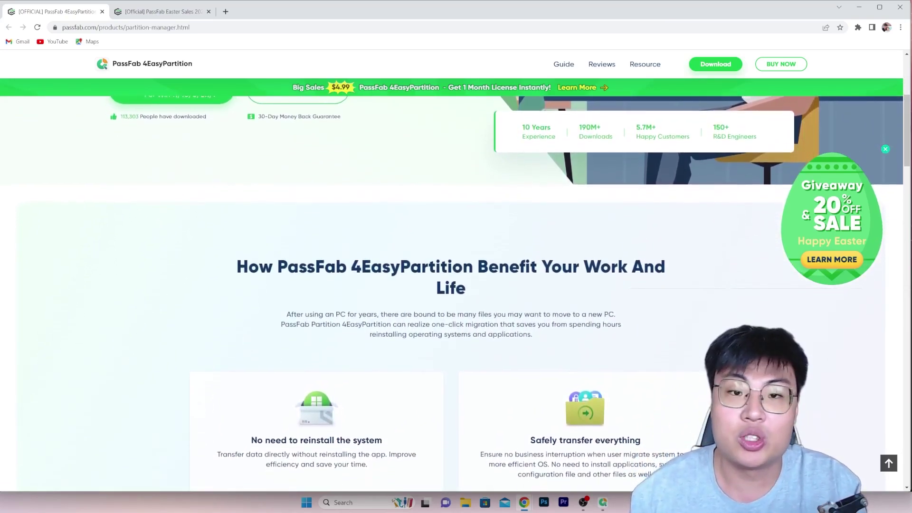
{"action": "scroll", "coordinate": [453, 270], "scroll_direction": "down", "scroll_amount": 2}
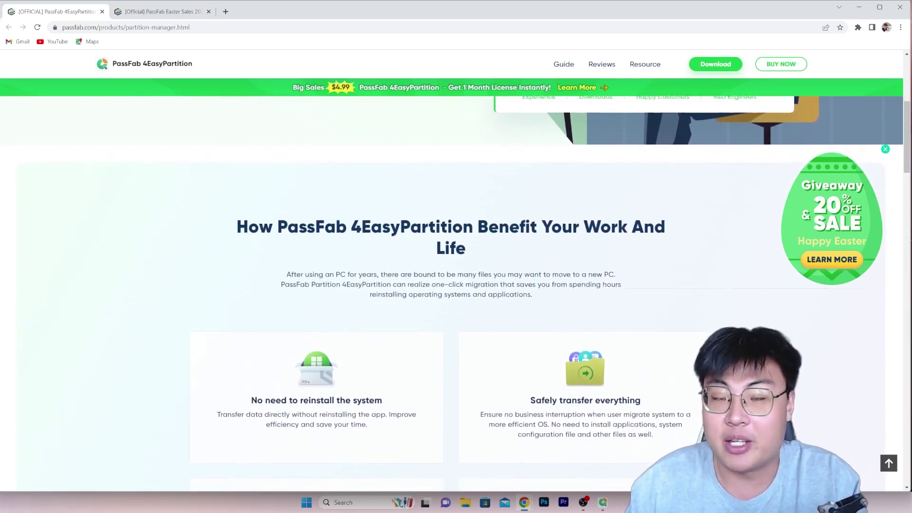
{"action": "scroll", "coordinate": [452, 270], "scroll_direction": "down", "scroll_amount": 2}
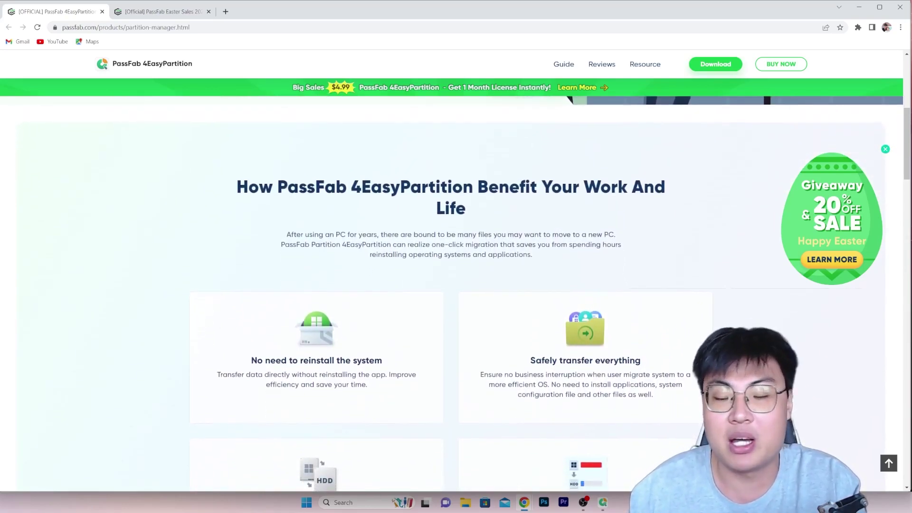
{"action": "scroll", "coordinate": [451, 270], "scroll_direction": "down", "scroll_amount": 2}
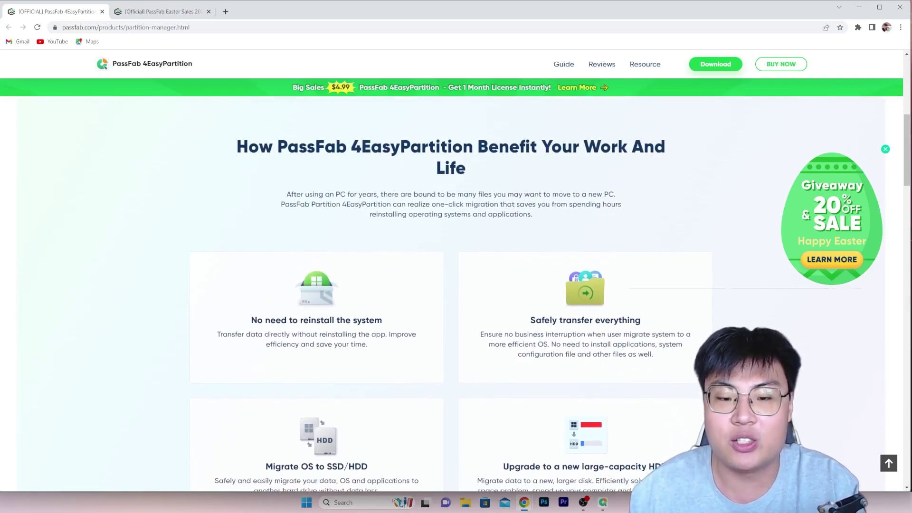
{"action": "scroll", "coordinate": [452, 271], "scroll_direction": "down", "scroll_amount": 2}
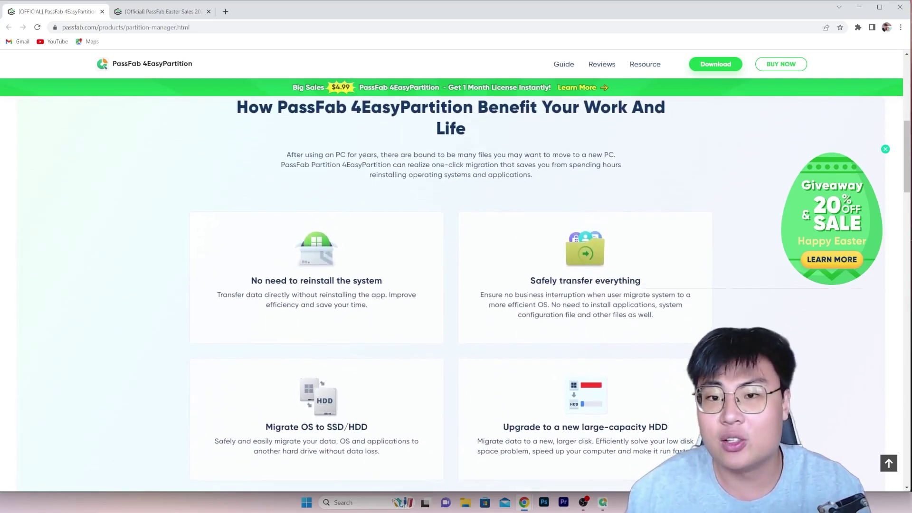
{"action": "scroll", "coordinate": [452, 270], "scroll_direction": "down", "scroll_amount": 2}
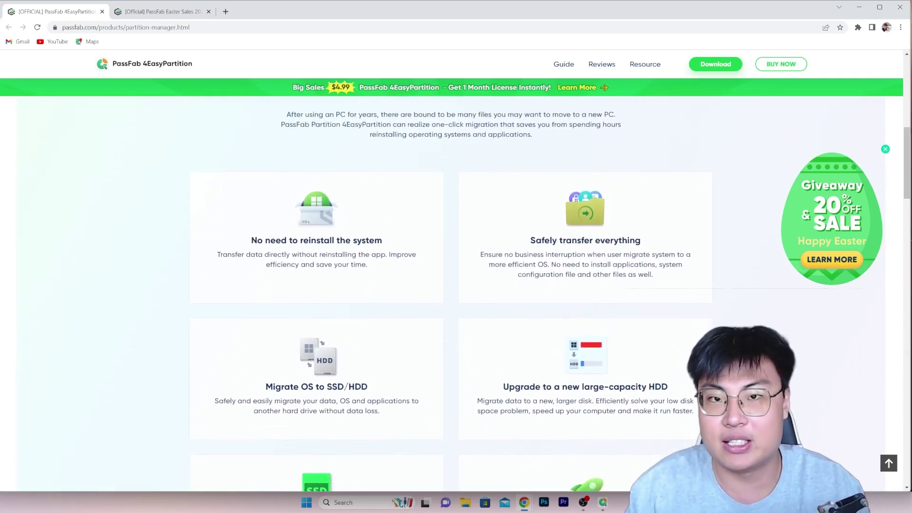
{"action": "scroll", "coordinate": [453, 270], "scroll_direction": "down", "scroll_amount": 2}
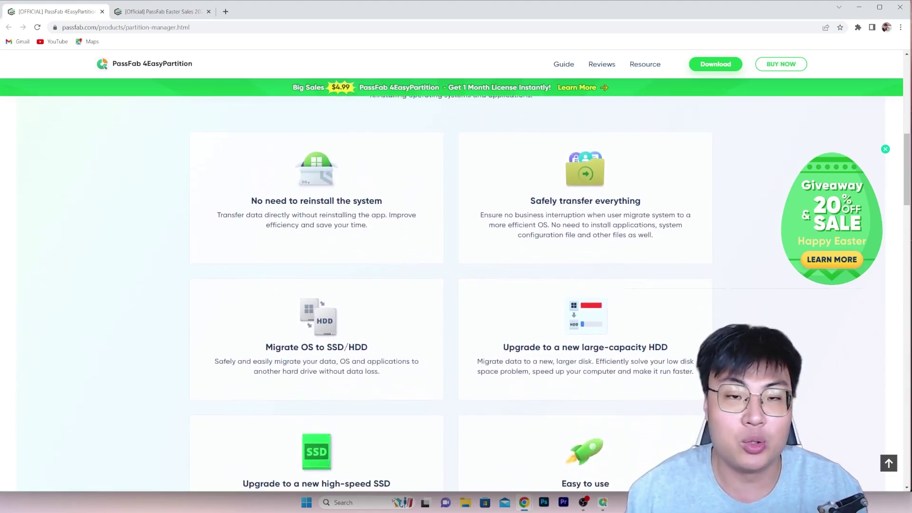
{"action": "scroll", "coordinate": [452, 270], "scroll_direction": "down", "scroll_amount": 2}
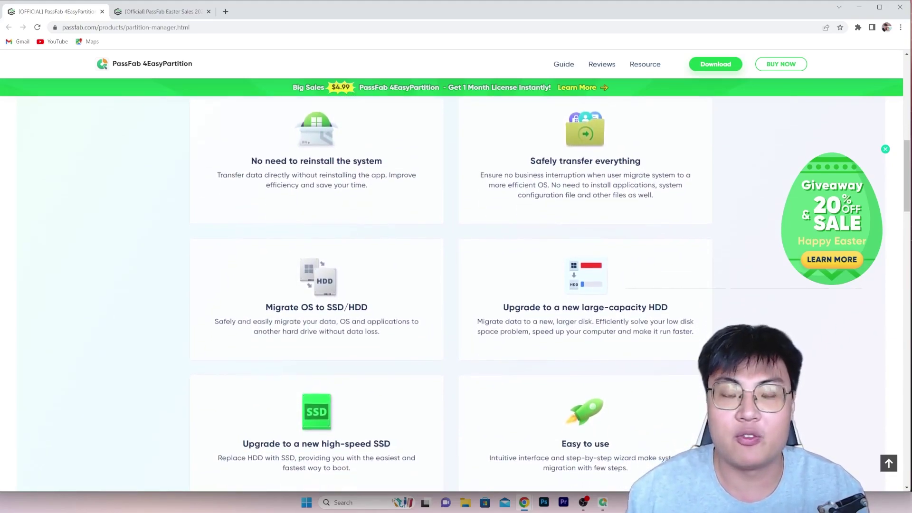
{"action": "scroll", "coordinate": [452, 270], "scroll_direction": "down", "scroll_amount": 2}
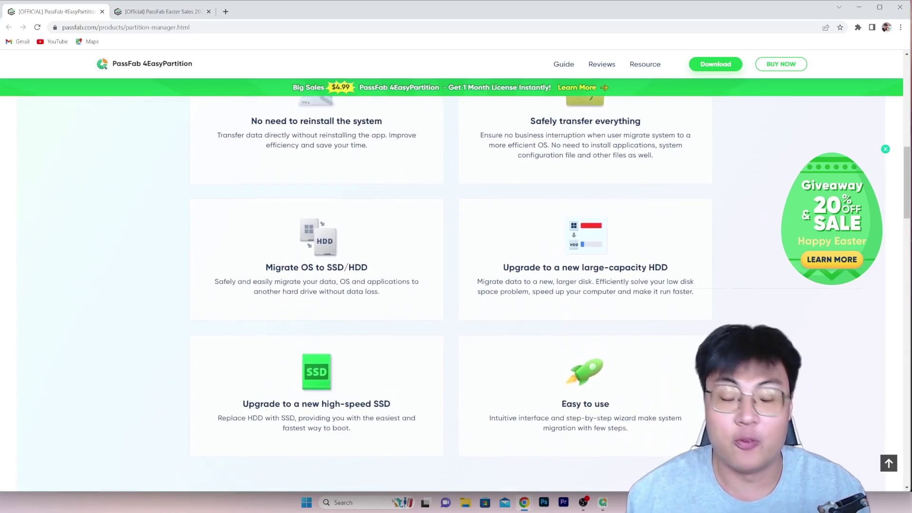
{"action": "scroll", "coordinate": [452, 270], "scroll_direction": "down", "scroll_amount": 2}
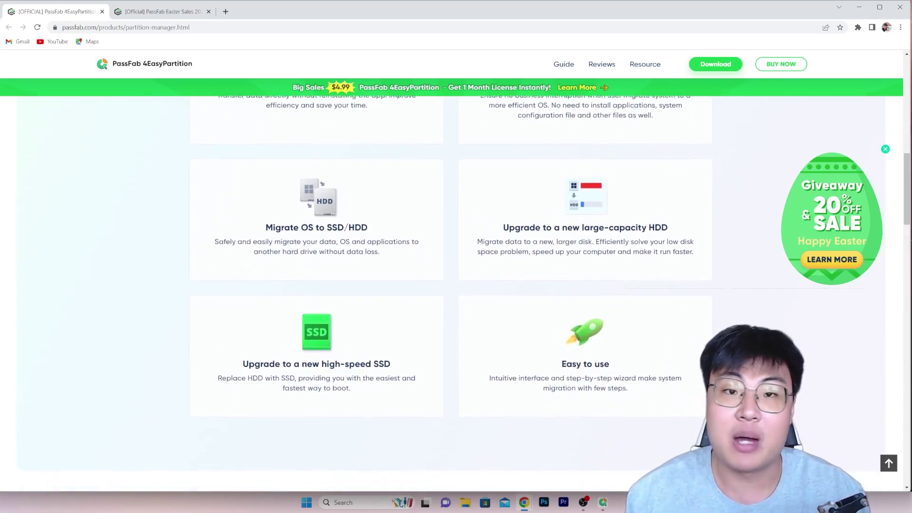
{"action": "scroll", "coordinate": [452, 270], "scroll_direction": "down", "scroll_amount": 2}
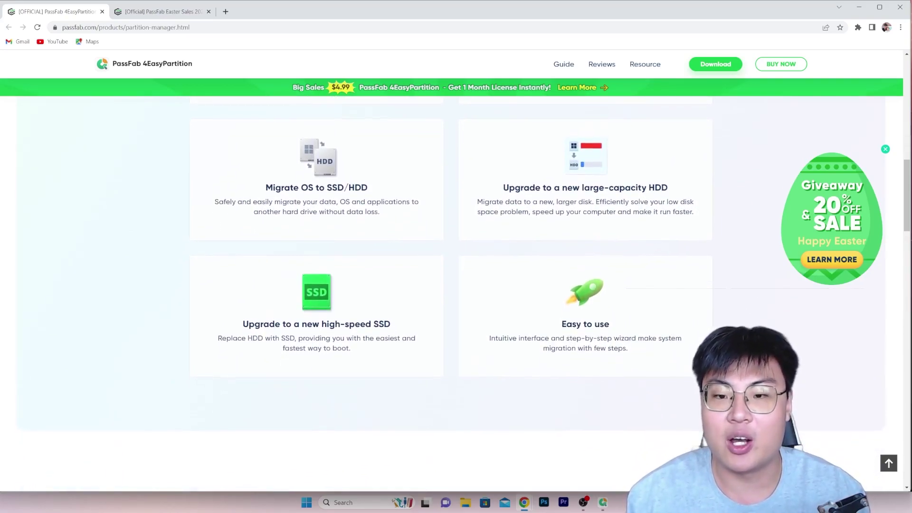
{"action": "scroll", "coordinate": [452, 270], "scroll_direction": "down", "scroll_amount": 2}
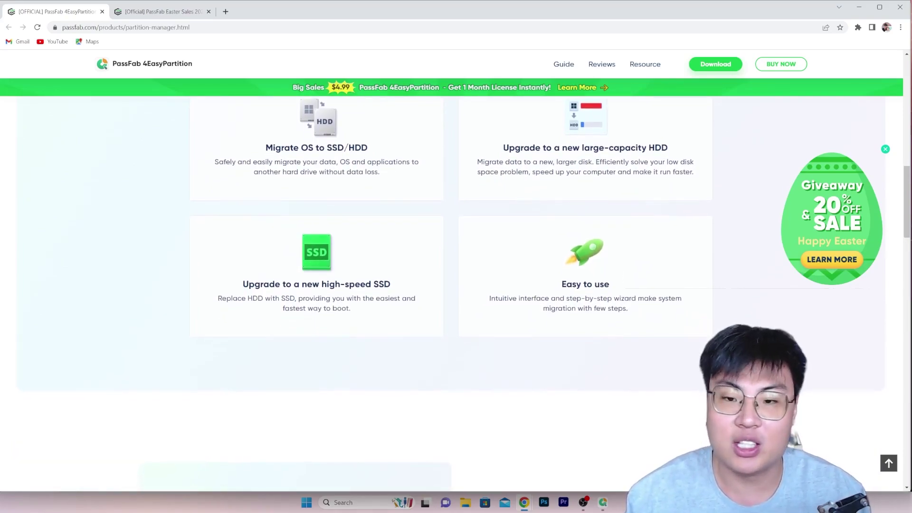
{"action": "scroll", "coordinate": [453, 270], "scroll_direction": "down", "scroll_amount": 2}
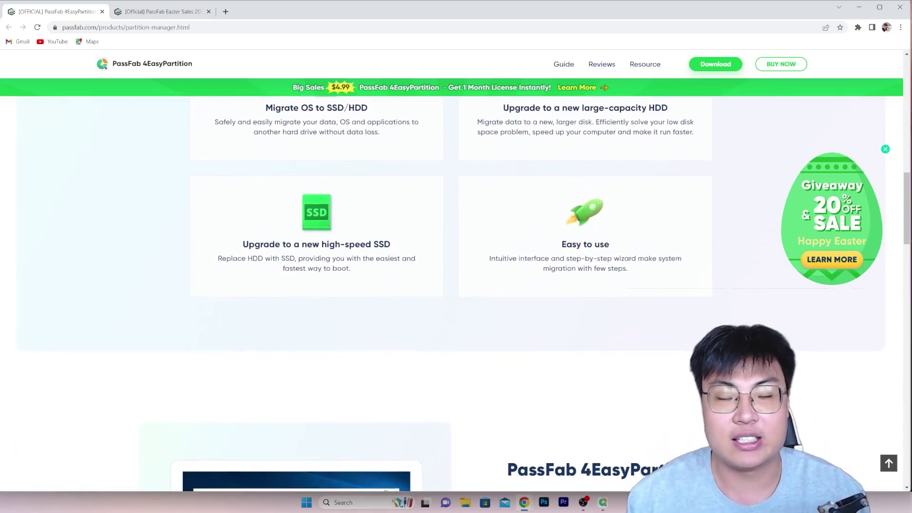
{"action": "scroll", "coordinate": [452, 269], "scroll_direction": "down", "scroll_amount": 2}
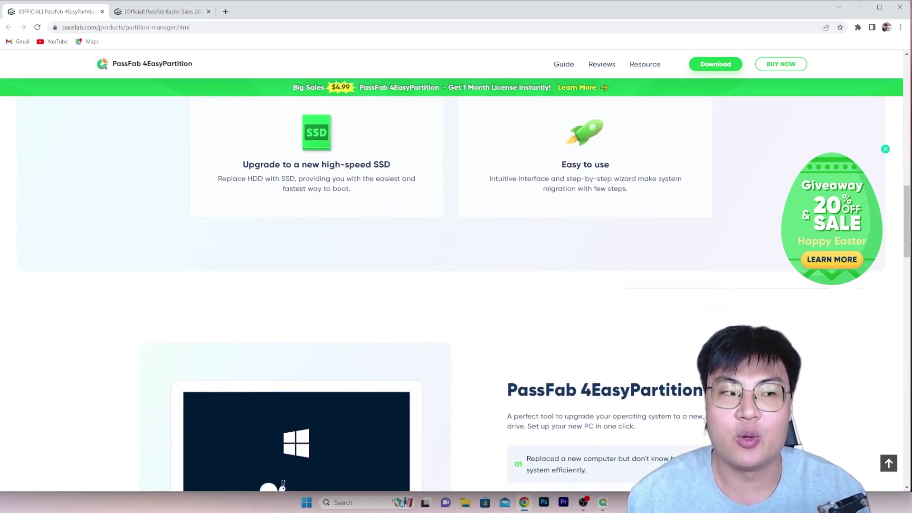
{"action": "scroll", "coordinate": [452, 270], "scroll_direction": "down", "scroll_amount": 2}
{"action": "scroll", "coordinate": [452, 271], "scroll_direction": "down", "scroll_amount": 2}
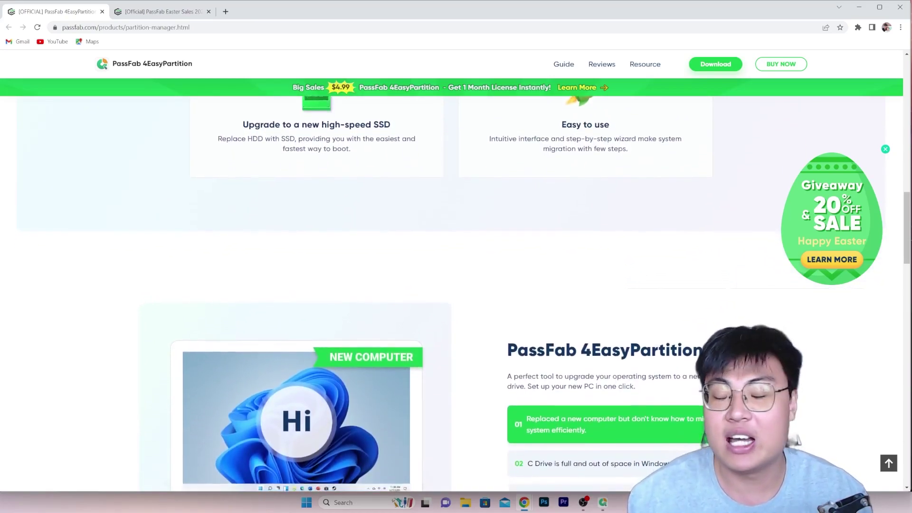
{"action": "scroll", "coordinate": [452, 270], "scroll_direction": "down", "scroll_amount": 2}
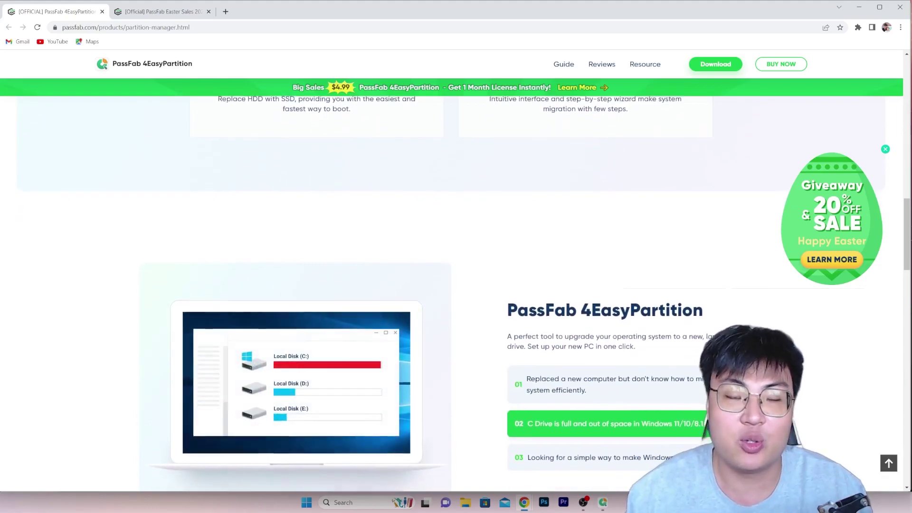
{"action": "scroll", "coordinate": [453, 270], "scroll_direction": "down", "scroll_amount": 2}
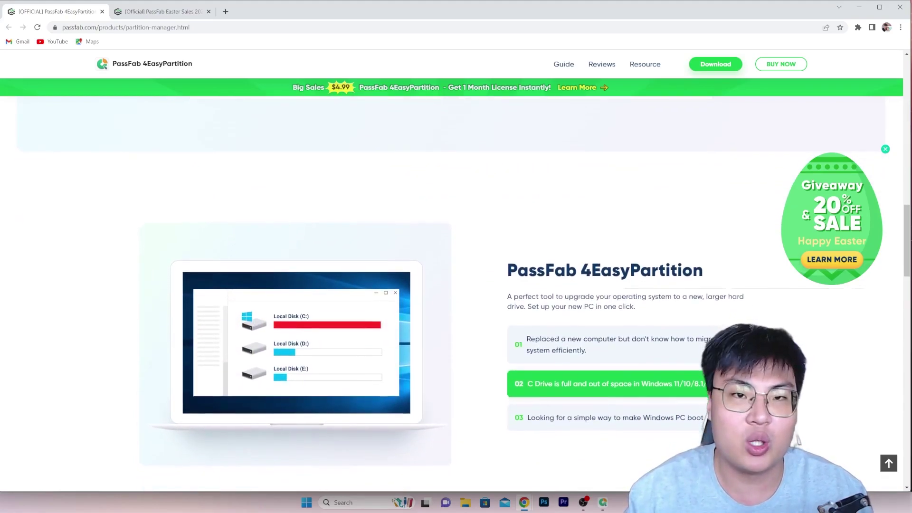
{"action": "scroll", "coordinate": [452, 271], "scroll_direction": "down", "scroll_amount": 2}
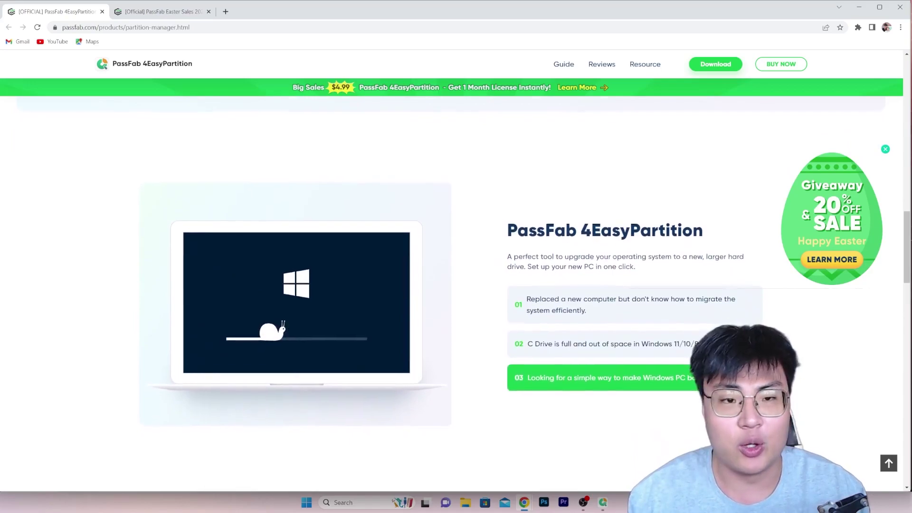
{"action": "scroll", "coordinate": [452, 270], "scroll_direction": "down", "scroll_amount": 2}
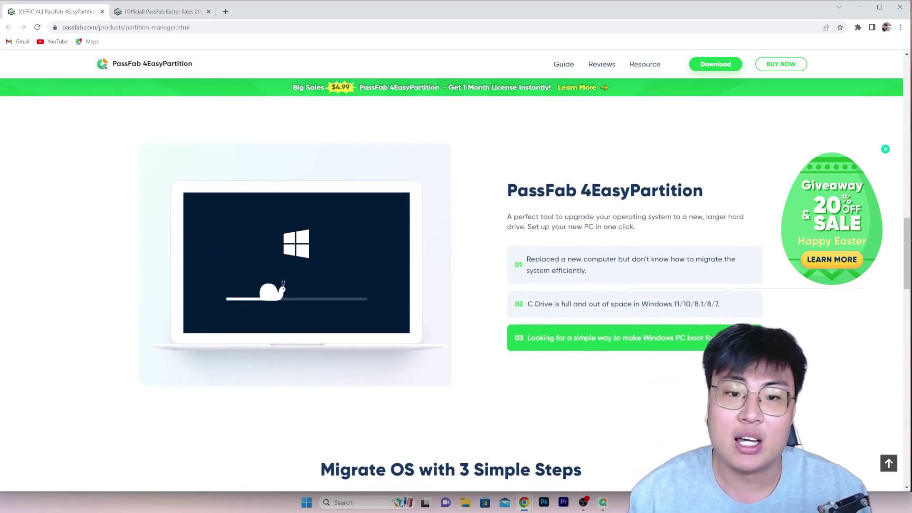
{"action": "scroll", "coordinate": [452, 270], "scroll_direction": "down", "scroll_amount": 2}
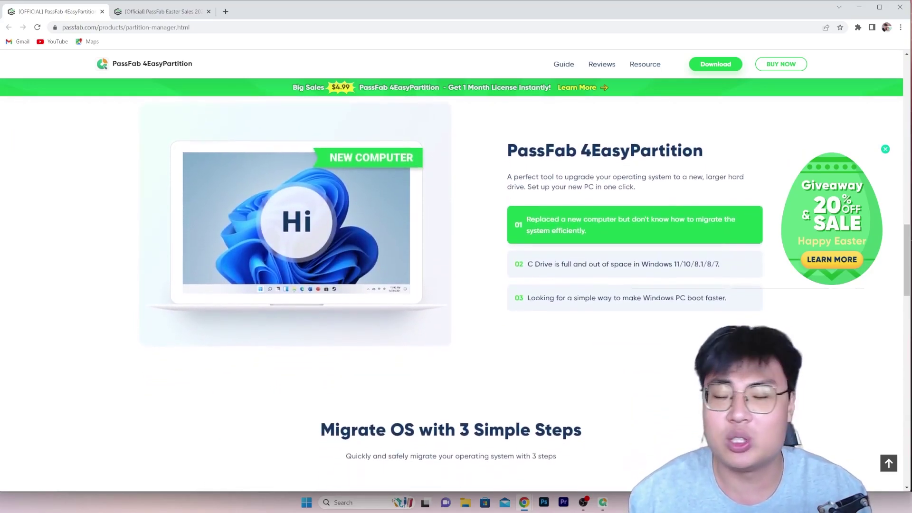
{"action": "scroll", "coordinate": [452, 271], "scroll_direction": "down", "scroll_amount": 2}
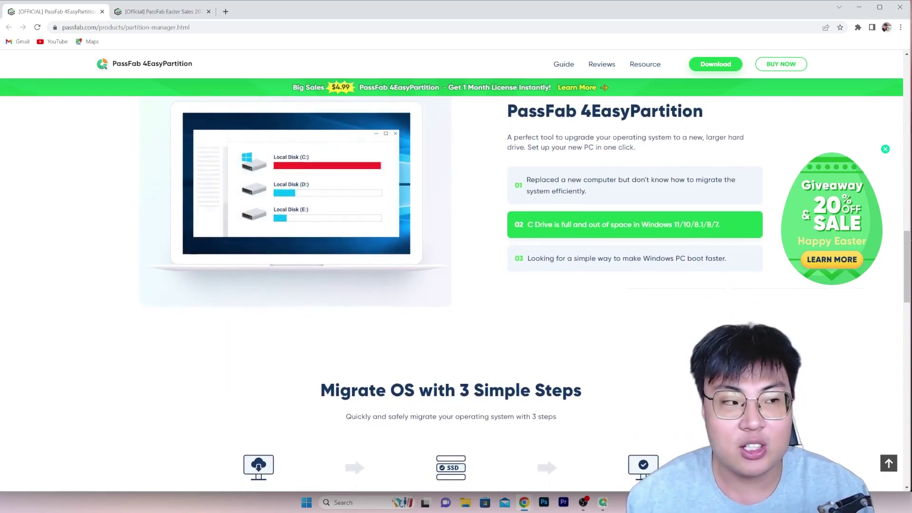
{"action": "scroll", "coordinate": [452, 270], "scroll_direction": "down", "scroll_amount": 2}
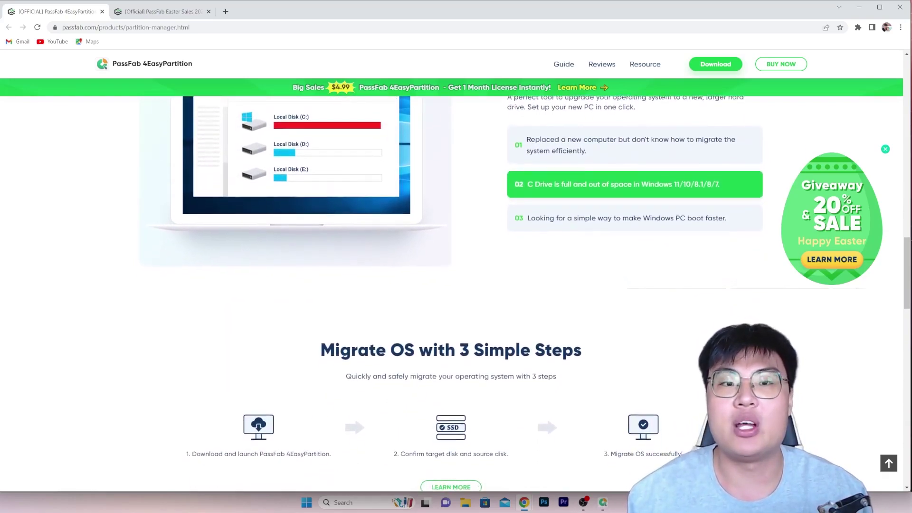
{"action": "scroll", "coordinate": [452, 271], "scroll_direction": "down", "scroll_amount": 2}
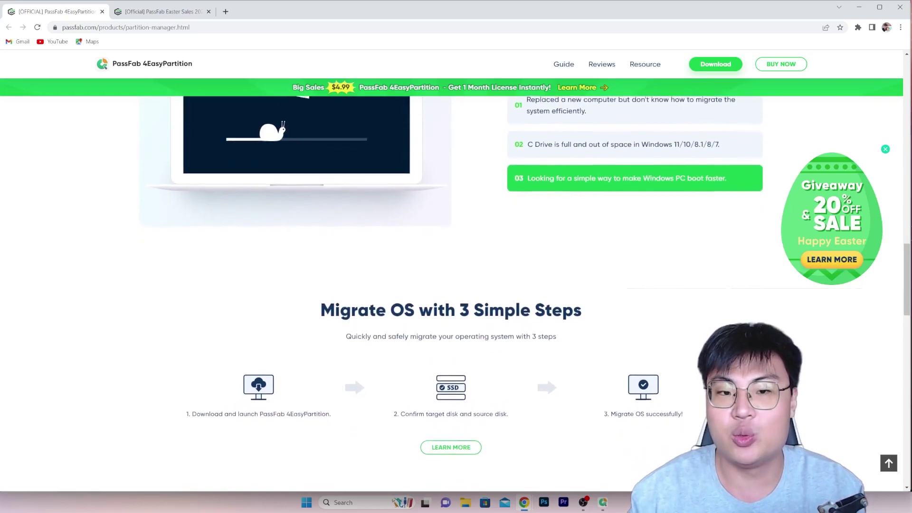
{"action": "scroll", "coordinate": [453, 270], "scroll_direction": "down", "scroll_amount": 2}
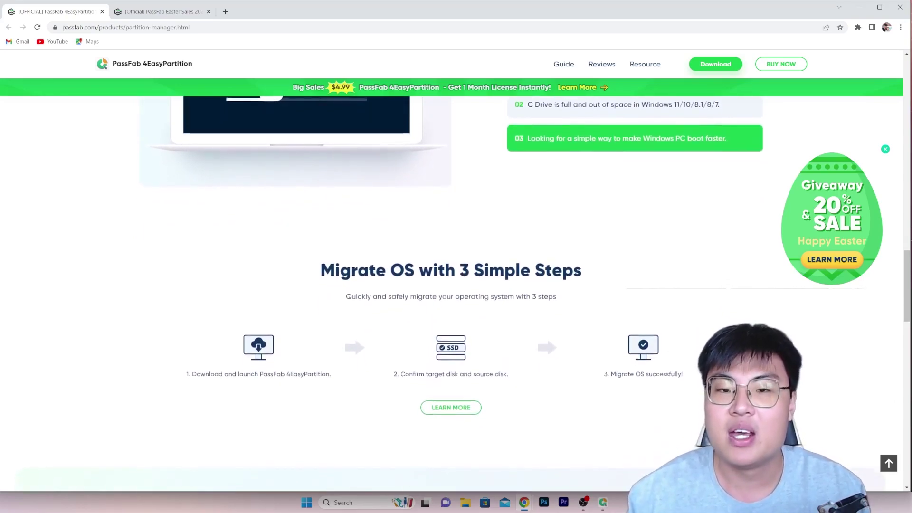
{"action": "scroll", "coordinate": [452, 270], "scroll_direction": "down", "scroll_amount": 1}
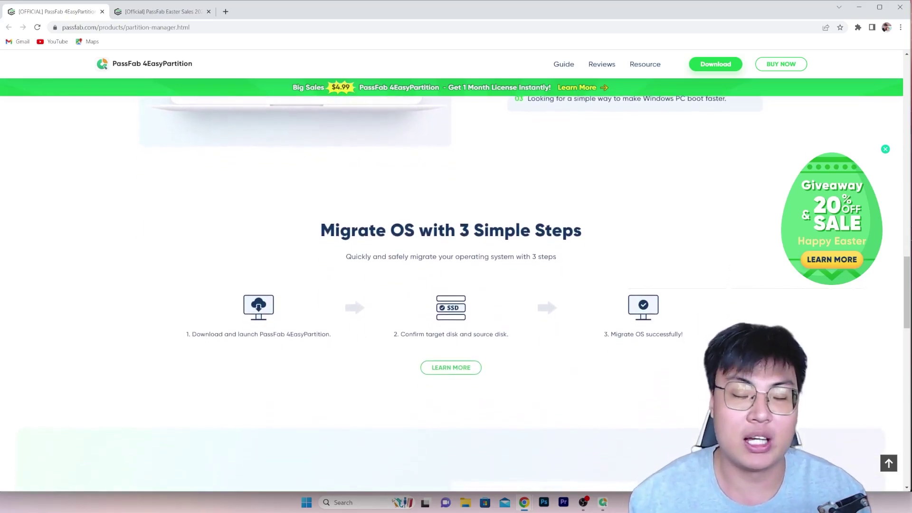
{"action": "left_click", "coordinate": [154, 11]}
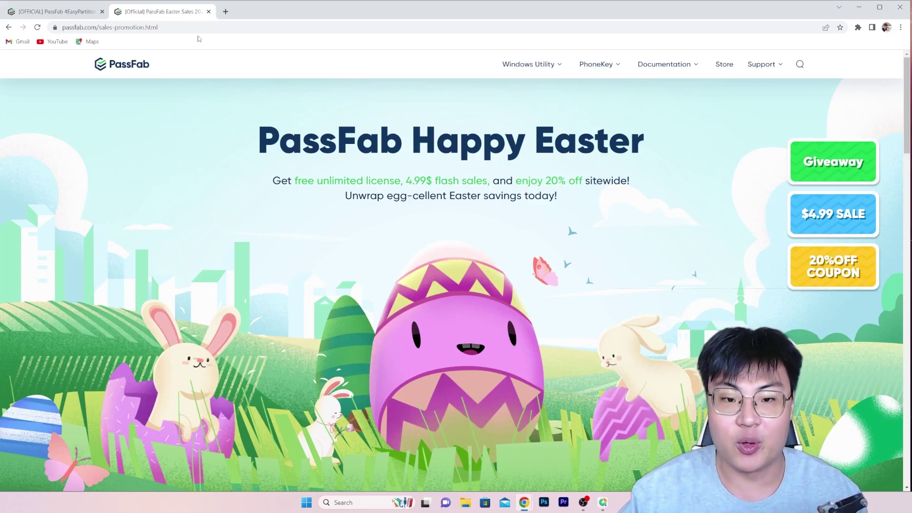
{"action": "scroll", "coordinate": [638, 284], "scroll_direction": "down", "scroll_amount": 3}
{"action": "scroll", "coordinate": [638, 285], "scroll_direction": "down", "scroll_amount": 4}
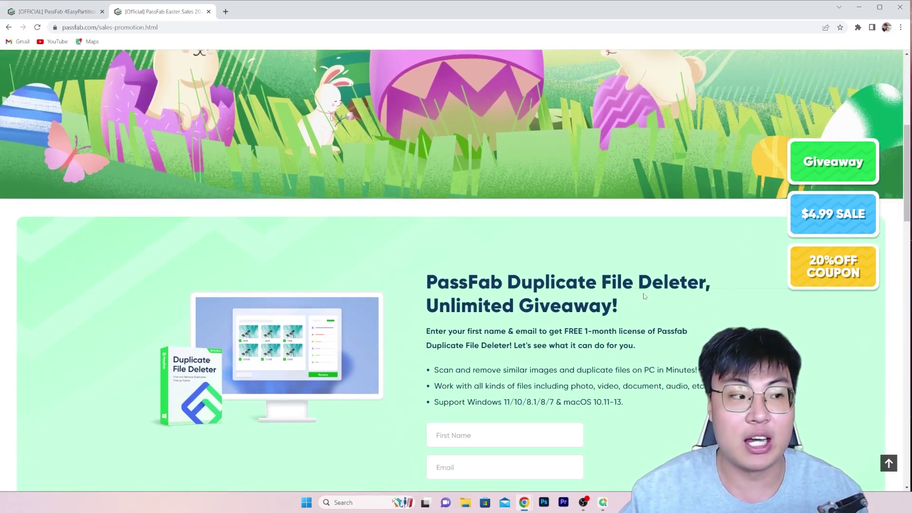
{"action": "scroll", "coordinate": [649, 299], "scroll_direction": "down", "scroll_amount": 2}
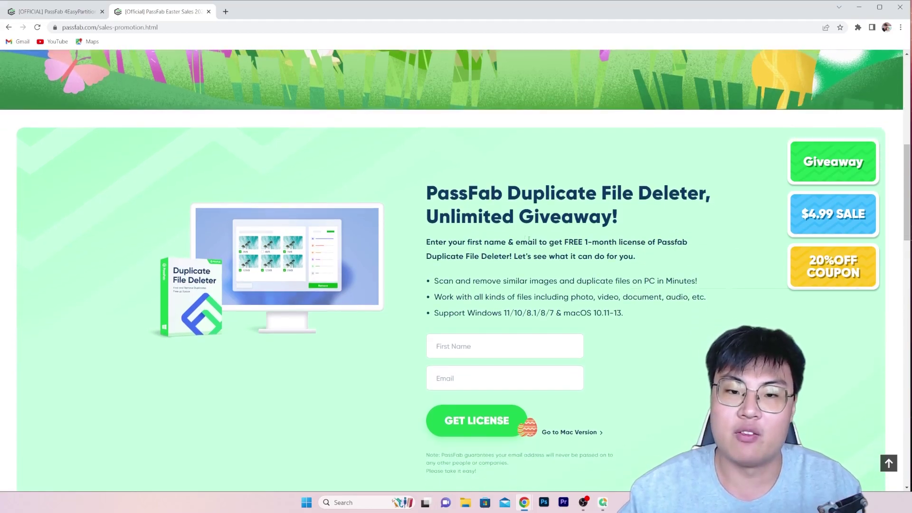
{"action": "scroll", "coordinate": [587, 233], "scroll_direction": "down", "scroll_amount": 4}
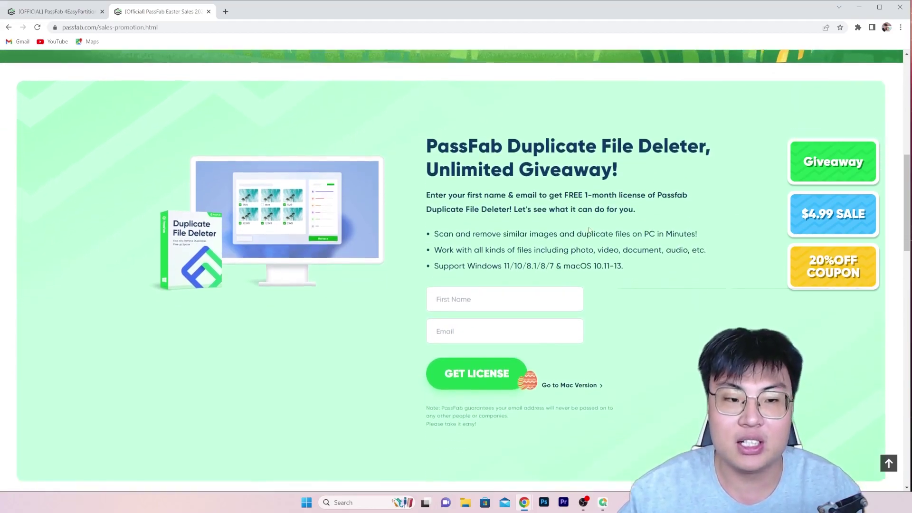
{"action": "scroll", "coordinate": [547, 237], "scroll_direction": "down", "scroll_amount": 5}
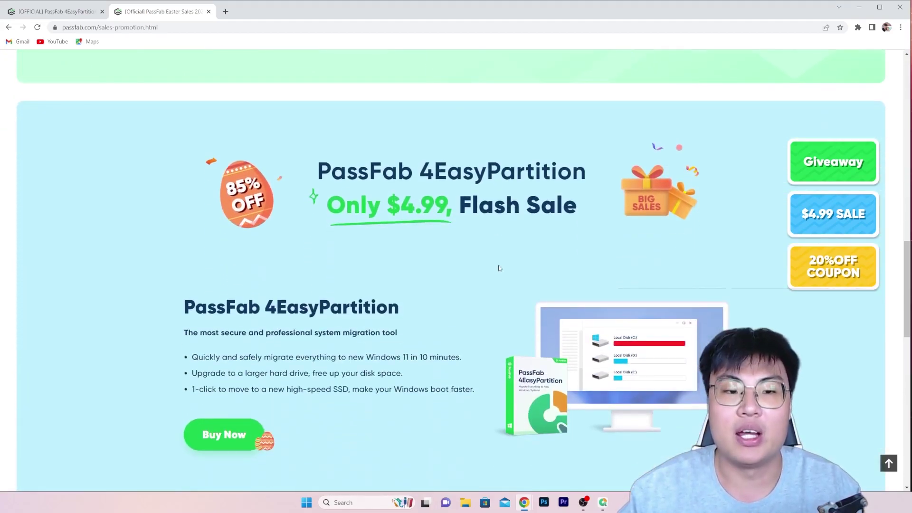
{"action": "scroll", "coordinate": [500, 266], "scroll_direction": "down", "scroll_amount": 1}
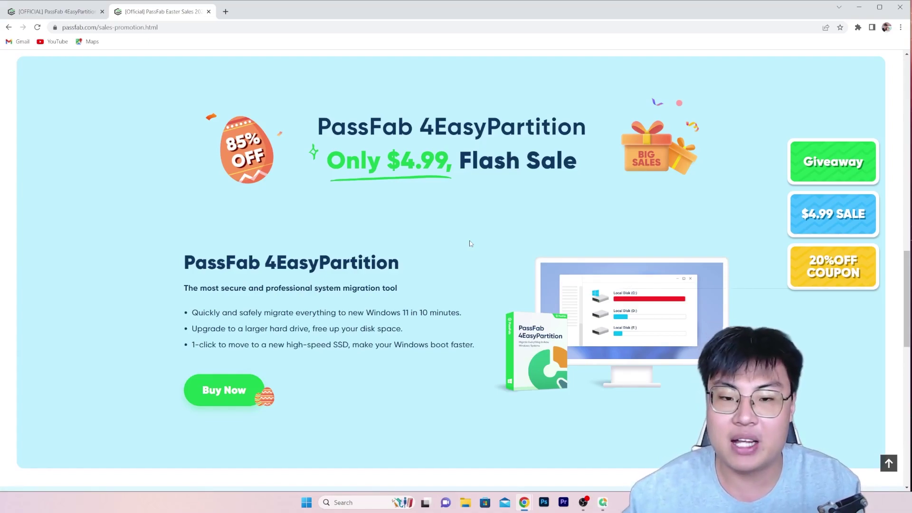
{"action": "scroll", "coordinate": [457, 252], "scroll_direction": "down", "scroll_amount": 8}
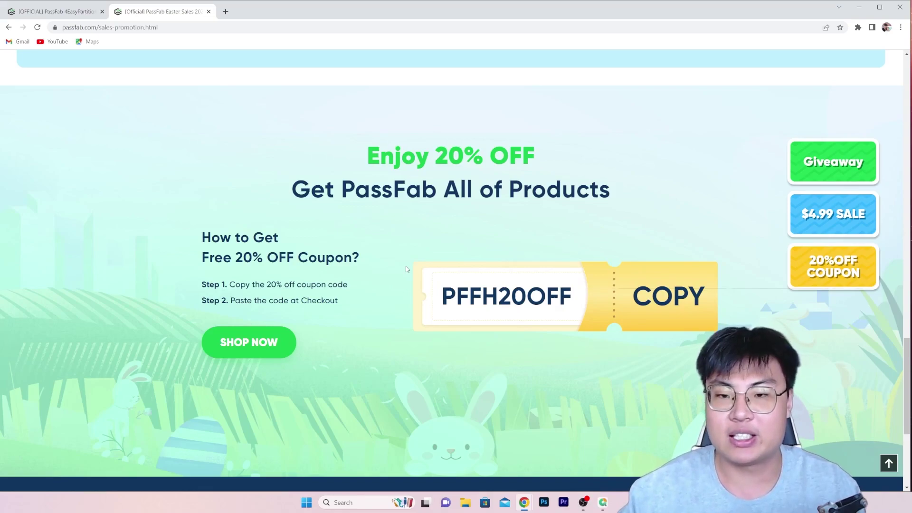
{"action": "scroll", "coordinate": [437, 292], "scroll_direction": "up", "scroll_amount": 8}
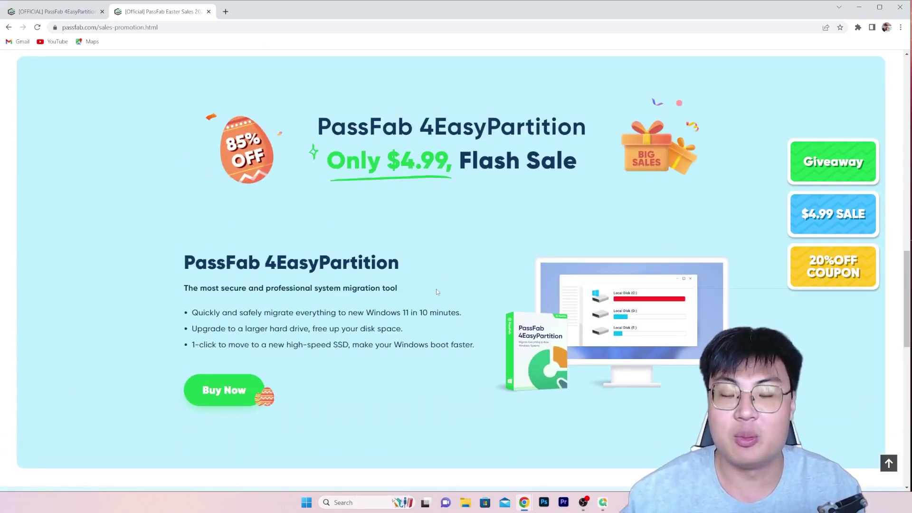
{"action": "scroll", "coordinate": [436, 292], "scroll_direction": "up", "scroll_amount": 2}
{"action": "scroll", "coordinate": [436, 290], "scroll_direction": "down", "scroll_amount": 2}
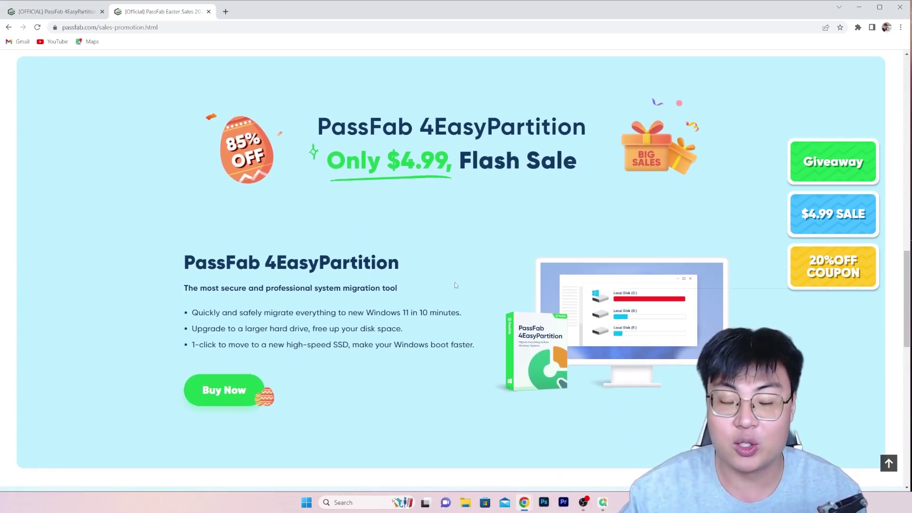
{"action": "scroll", "coordinate": [454, 283], "scroll_direction": "up", "scroll_amount": 13}
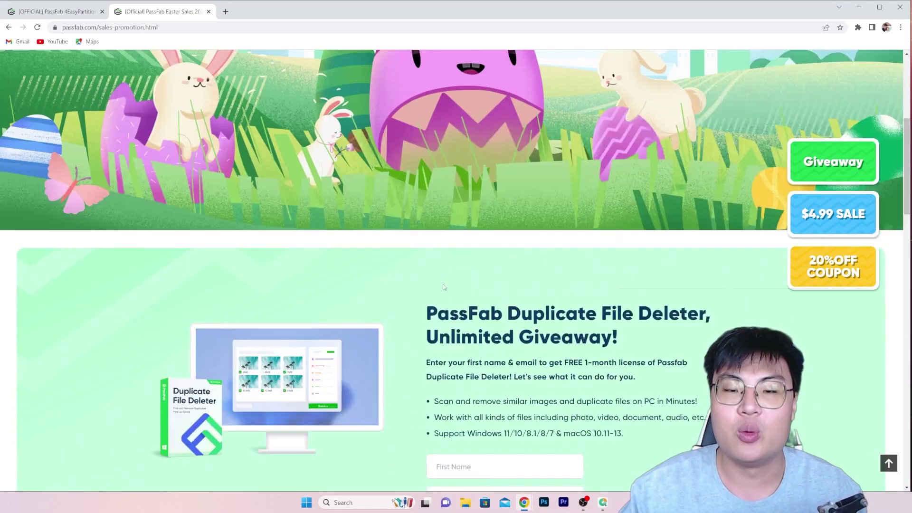
{"action": "scroll", "coordinate": [444, 286], "scroll_direction": "up", "scroll_amount": 5}
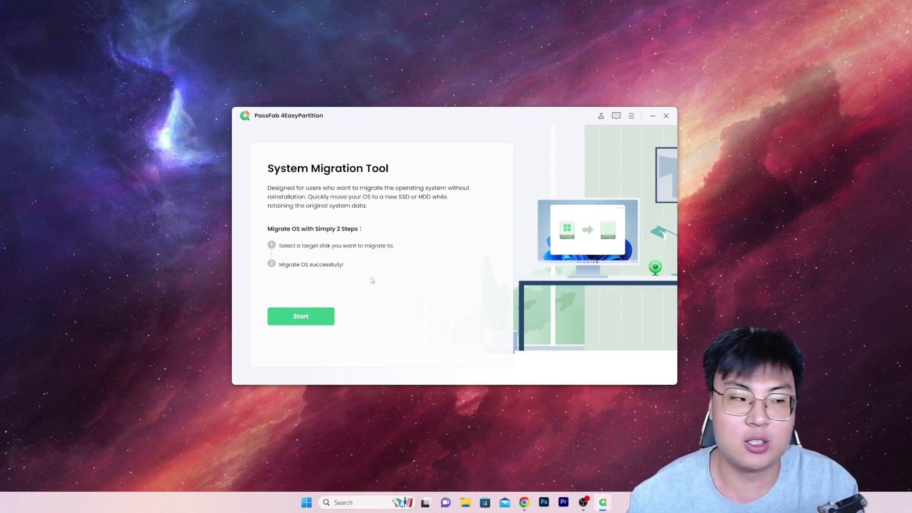
- Open the source and target disk selection page and refresh the target-disk list
{"action": "left_click", "coordinate": [299, 314]}
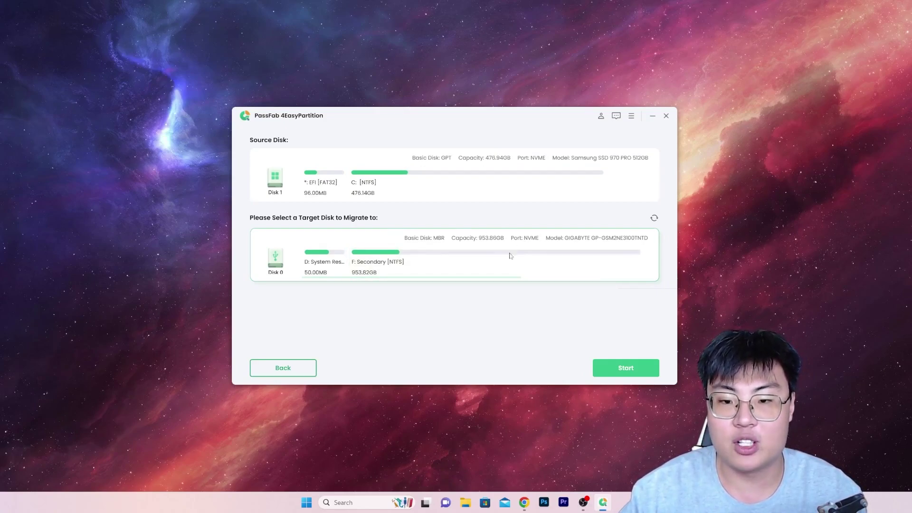
{"action": "left_click", "coordinate": [654, 219]}
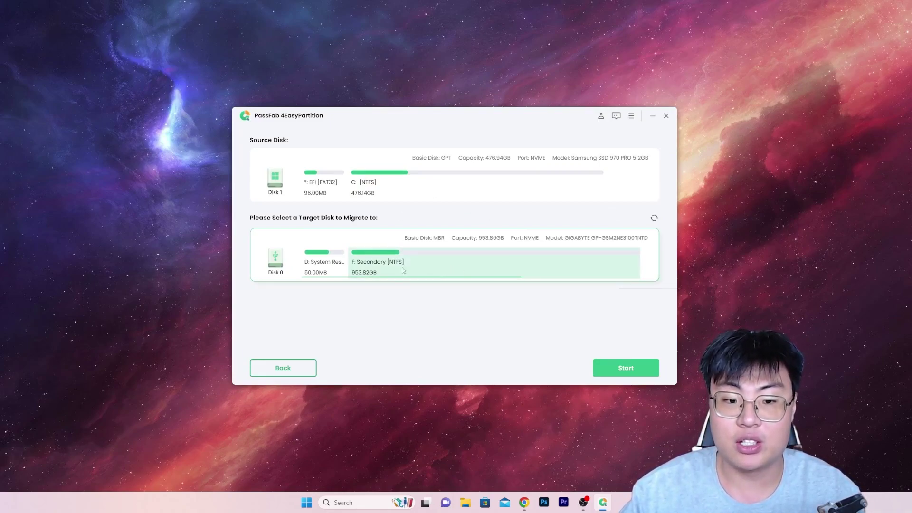
{"action": "scroll", "coordinate": [399, 271], "scroll_direction": "right", "scroll_amount": 2}
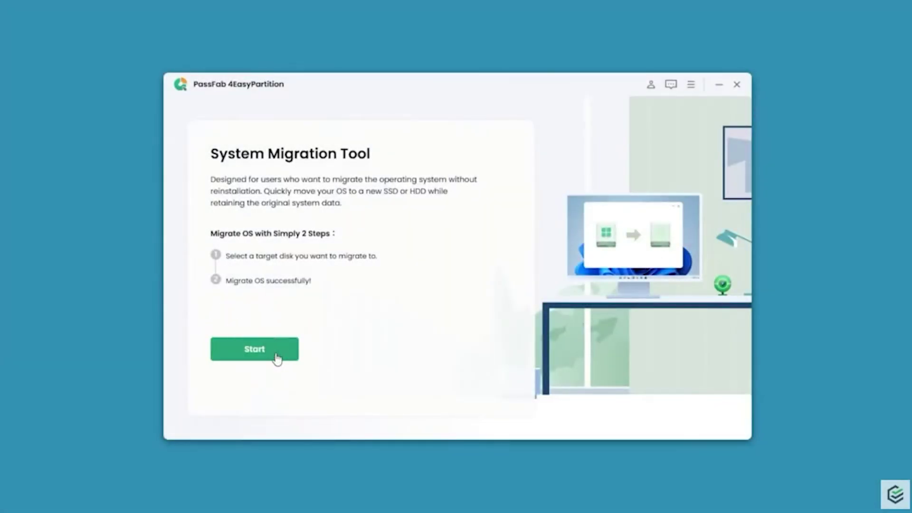
- Migrate the OS onto Disk 2 (476.94GB), confirming and accepting the previewed layout, then finish
{"action": "left_click", "coordinate": [276, 357]}
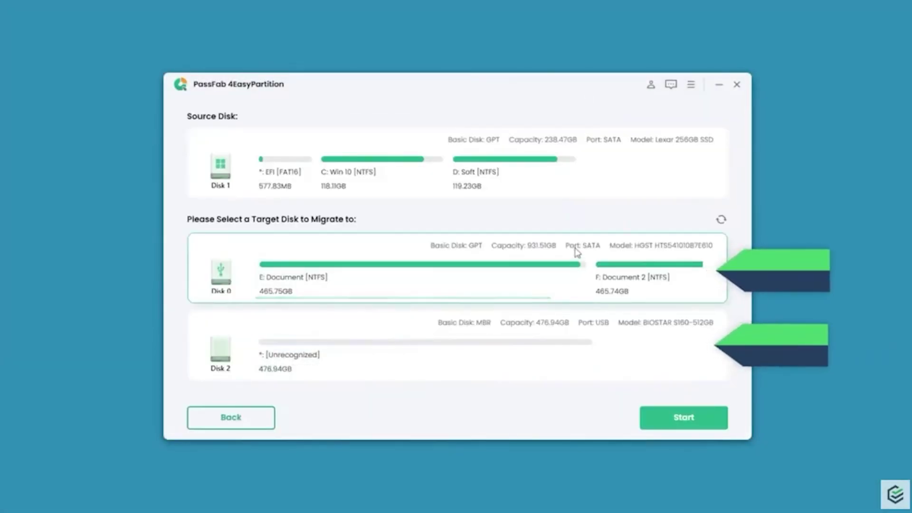
{"action": "left_click", "coordinate": [572, 342]}
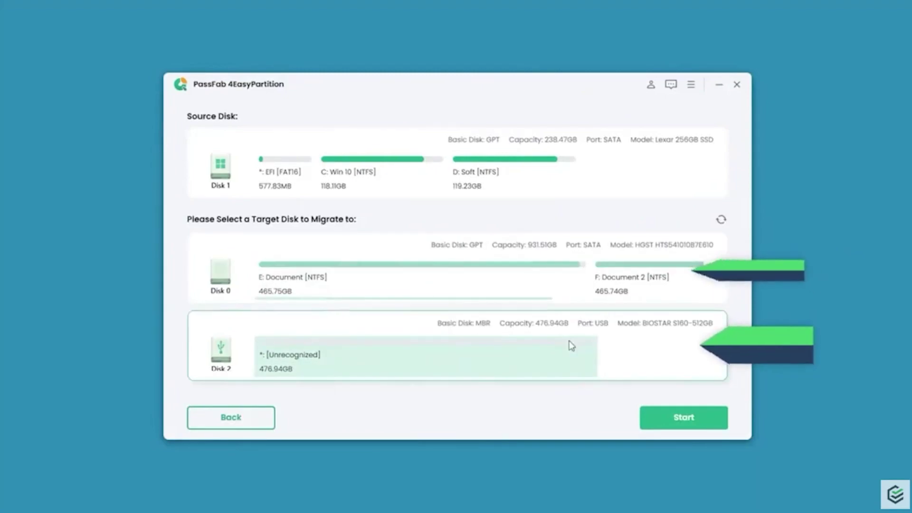
{"action": "left_click", "coordinate": [707, 421]}
{"action": "left_click", "coordinate": [492, 296]}
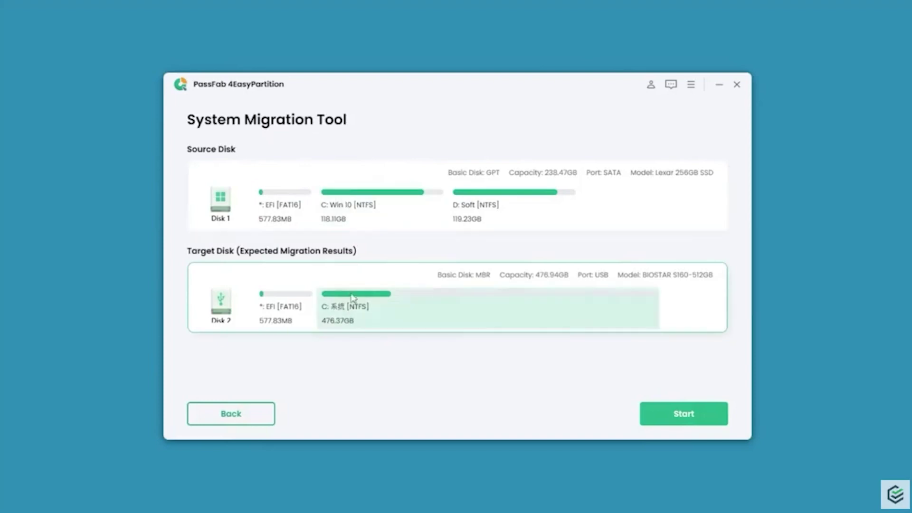
{"action": "left_click", "coordinate": [684, 414]}
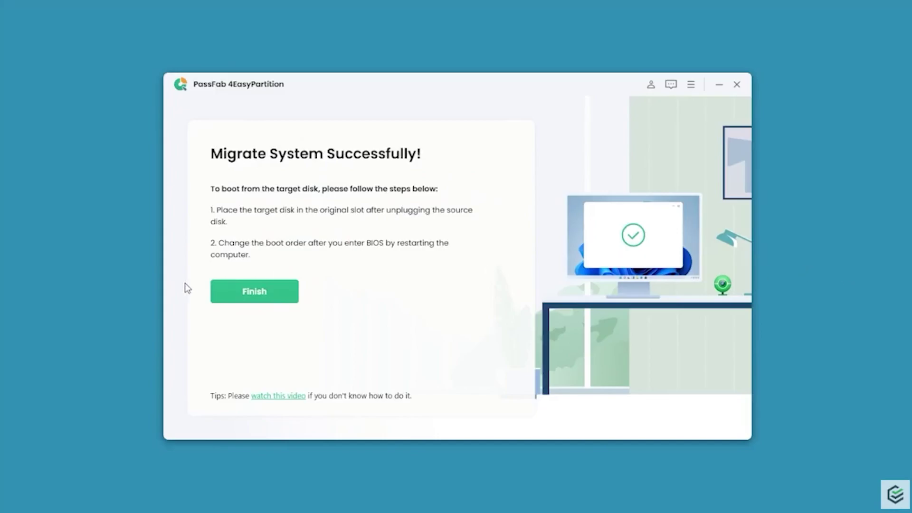
{"action": "left_click", "coordinate": [252, 299]}
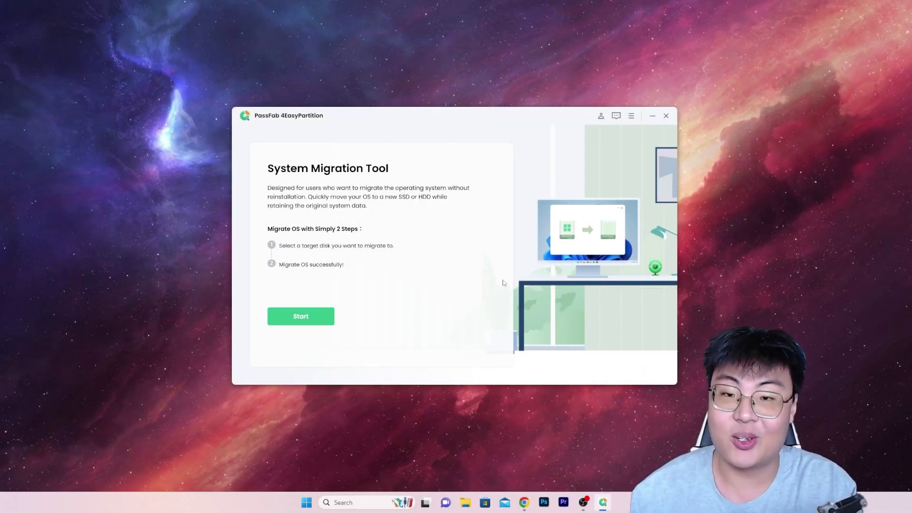